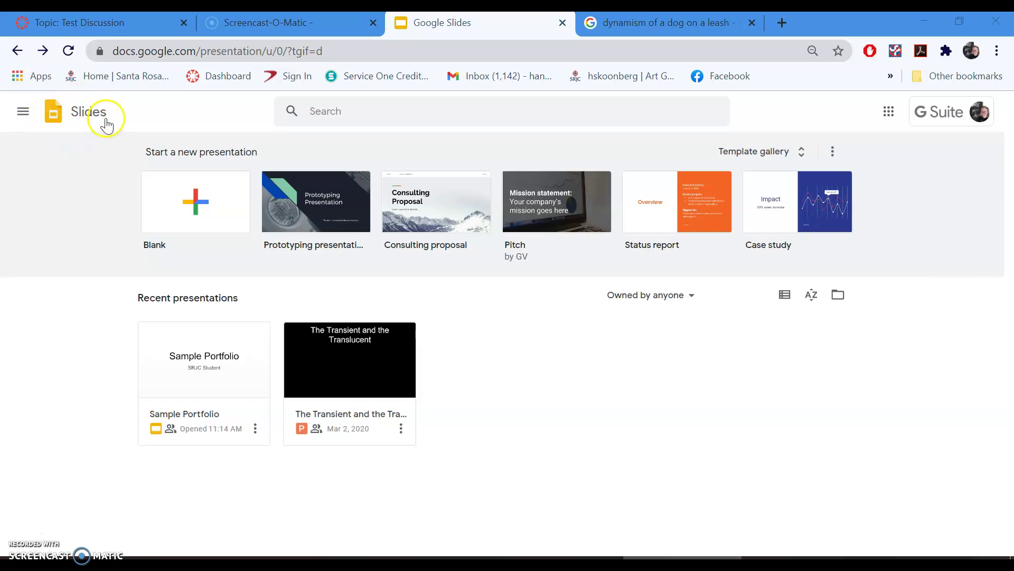
Open the Sample Portfolio presentation from Recent presentations.
left_click(888, 112)
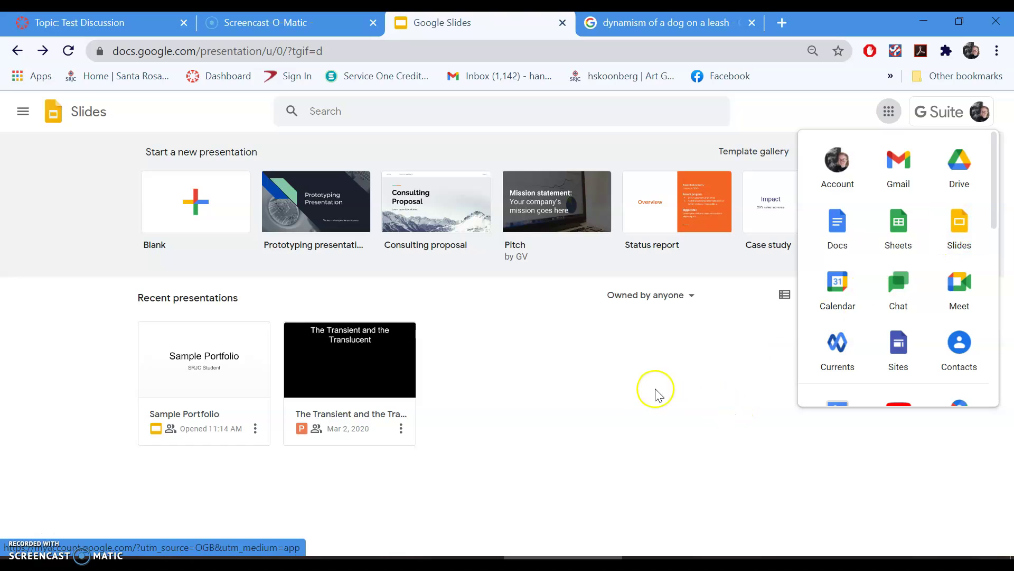
left_click(774, 495)
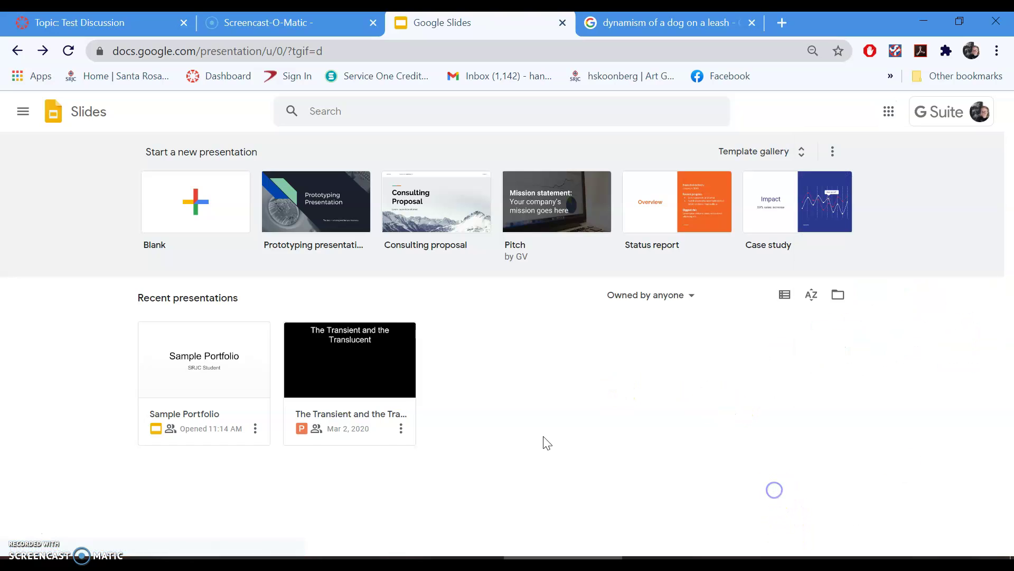
left_click(195, 366)
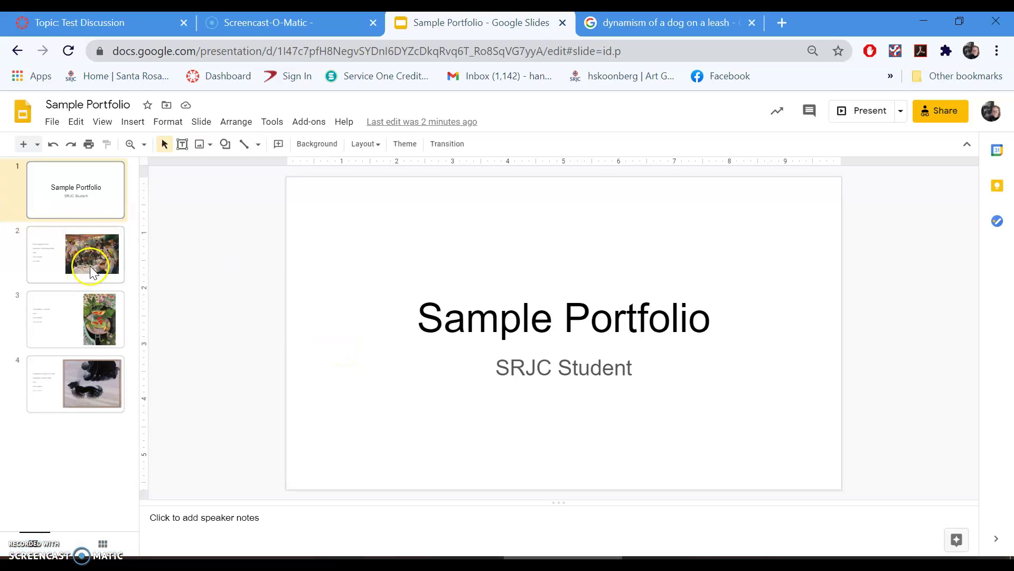
Browse slides 2–4, ending on Balla's Dynamism of a Dog on a Leash.
left_click(90, 264)
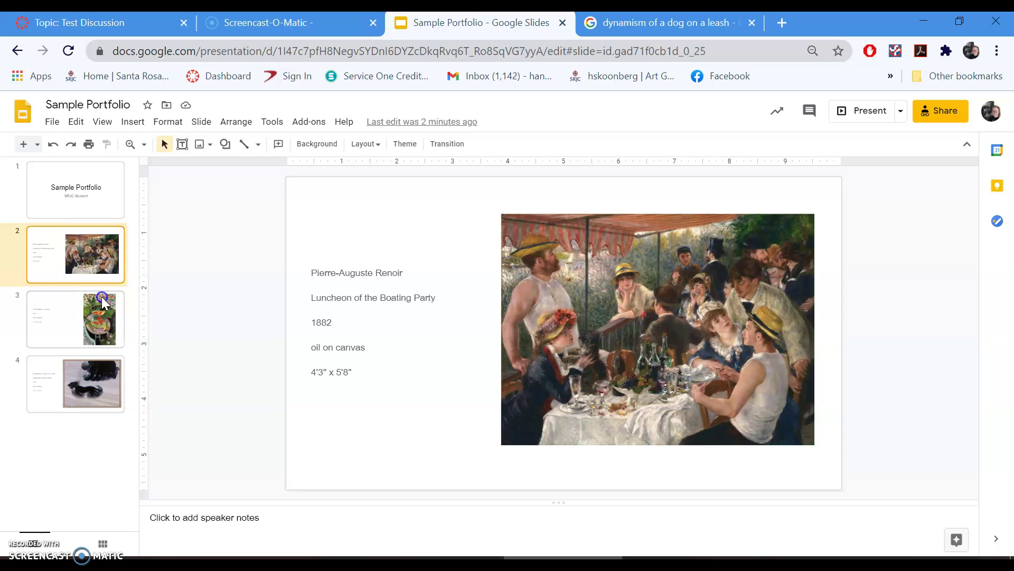
left_click(102, 299)
left_click(103, 384)
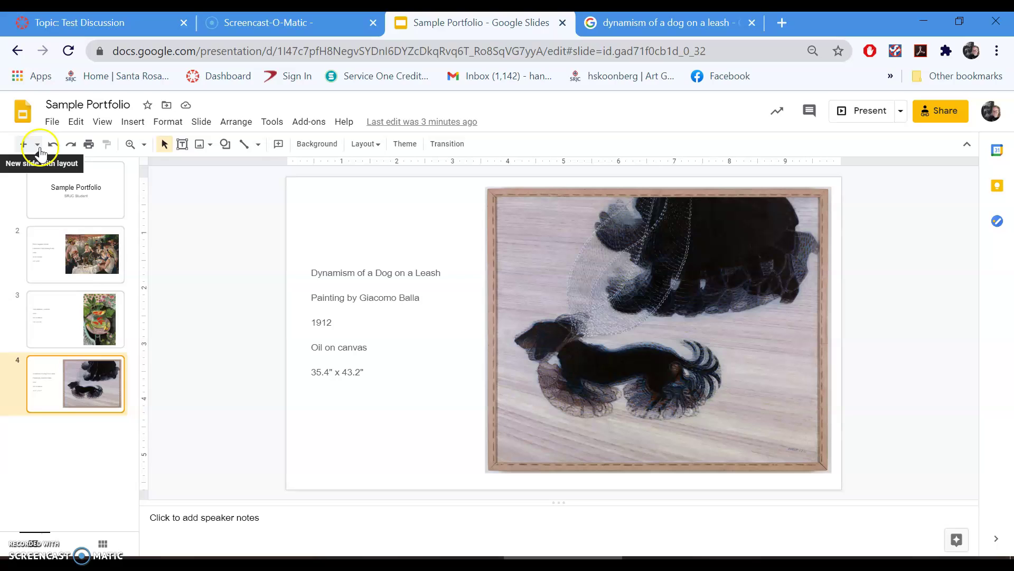
Insert a One column text slide as slide 5, after the dog painting slide.
left_click(37, 144)
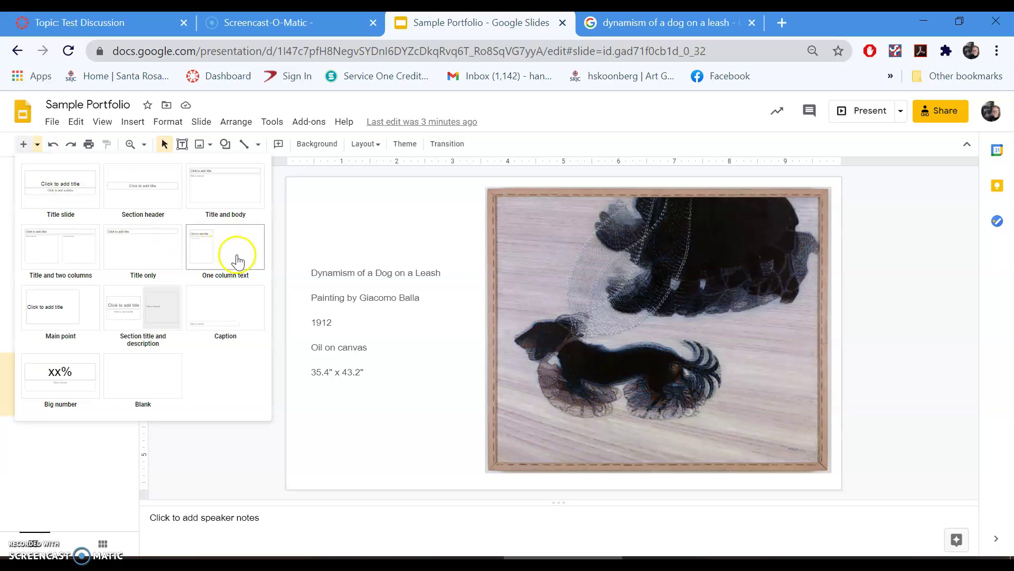
left_click(236, 259)
left_click(435, 337)
type("Student")
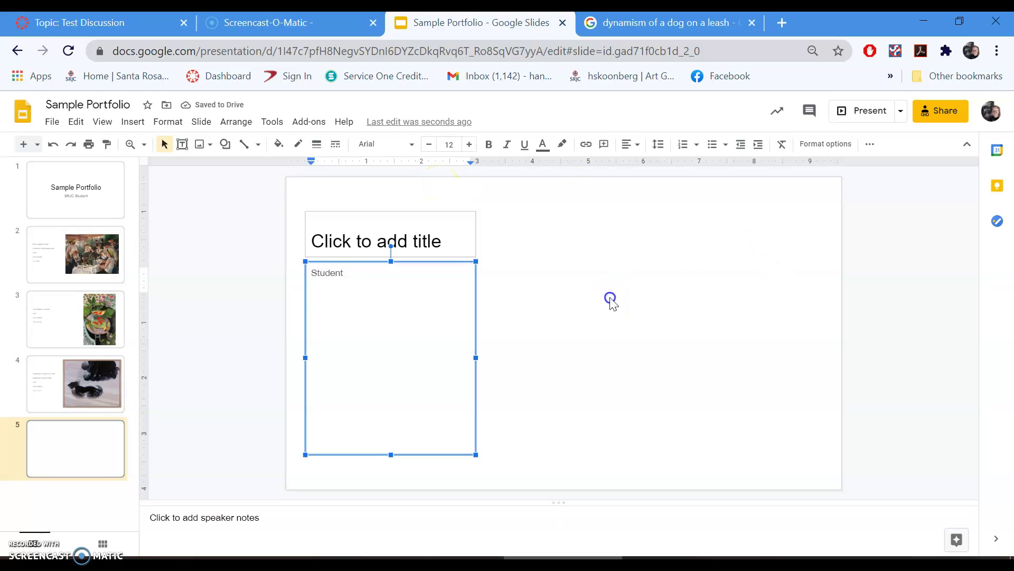
left_click(609, 297)
left_click(203, 144)
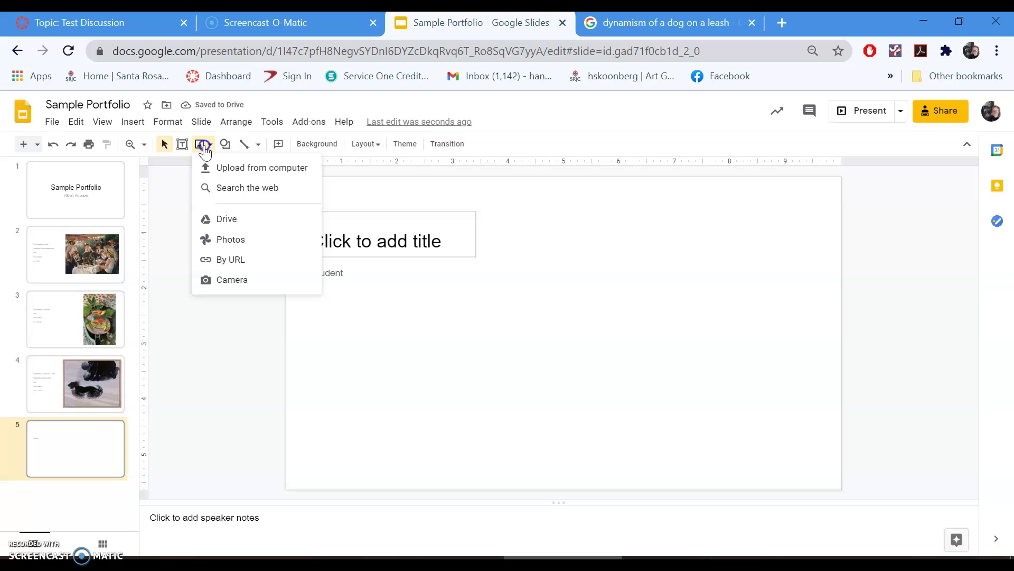
left_click(257, 168)
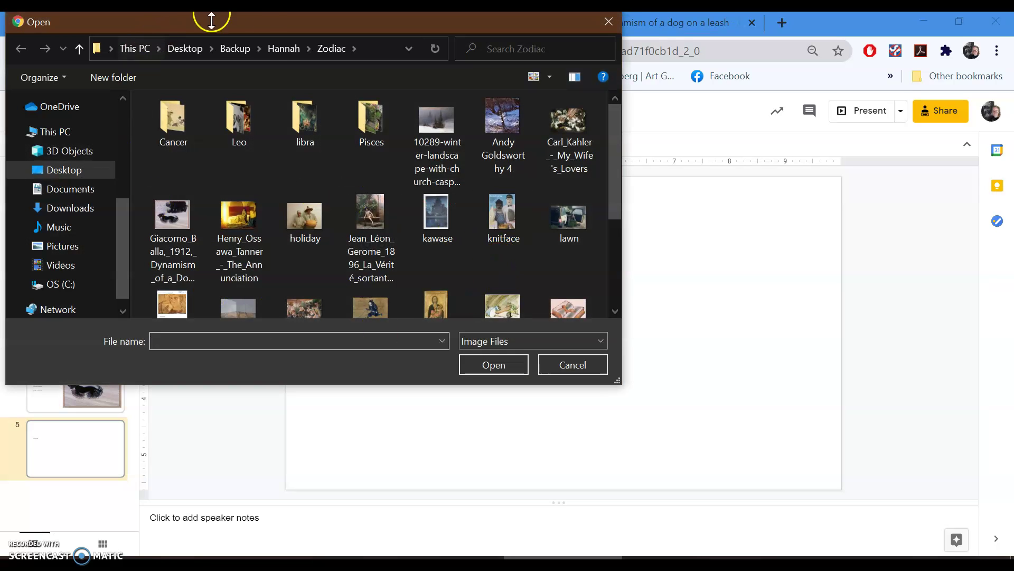
left_click(282, 51)
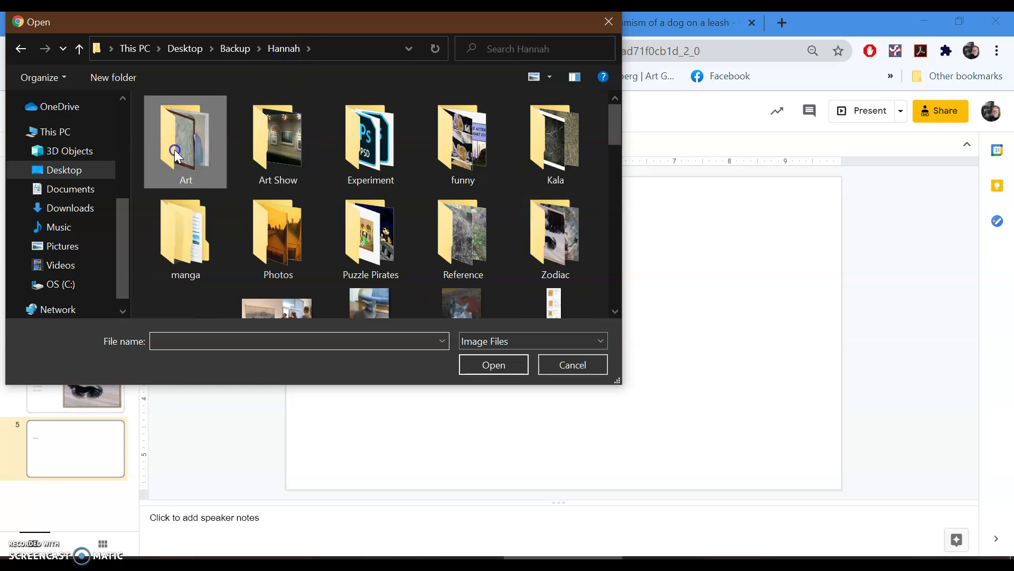
double_click(174, 151)
double_click(414, 198)
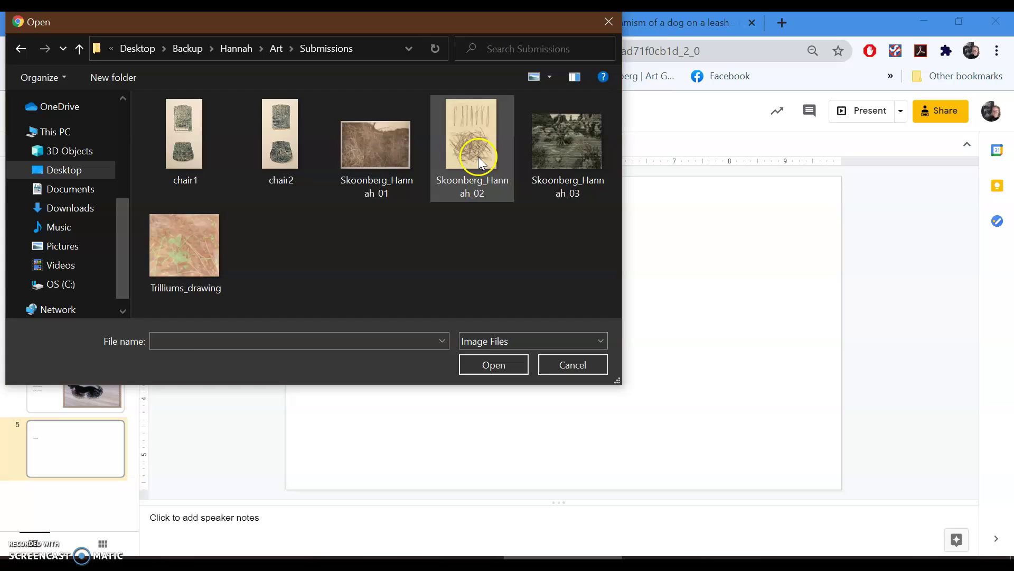
double_click(476, 156)
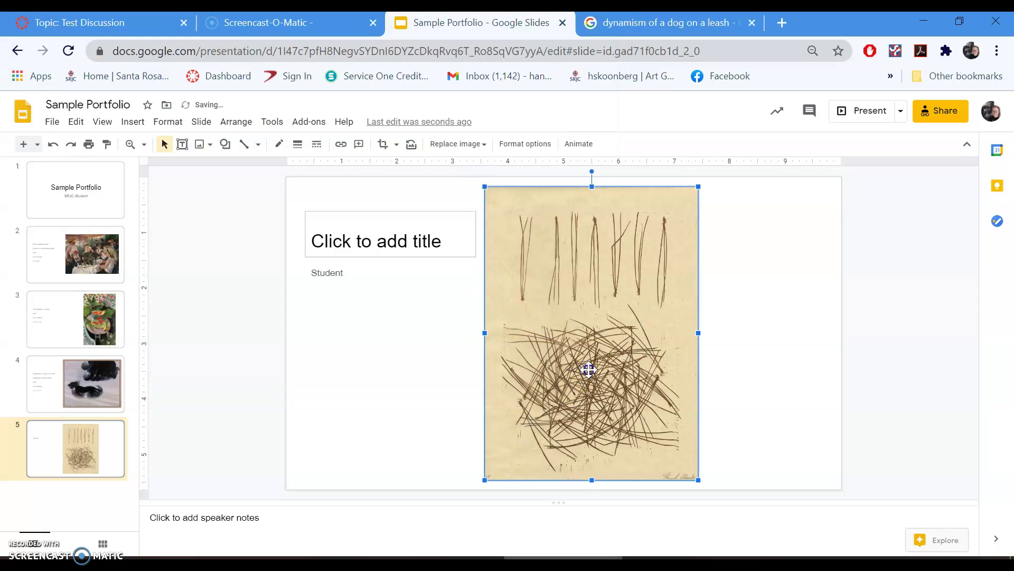
Nudge the drawing right, enter Hannah Skoonberg, Pine Needles, 15" x 11", 2010, and delete the empty title.
left_click_drag(587, 367, 630, 362)
double_click(335, 273)
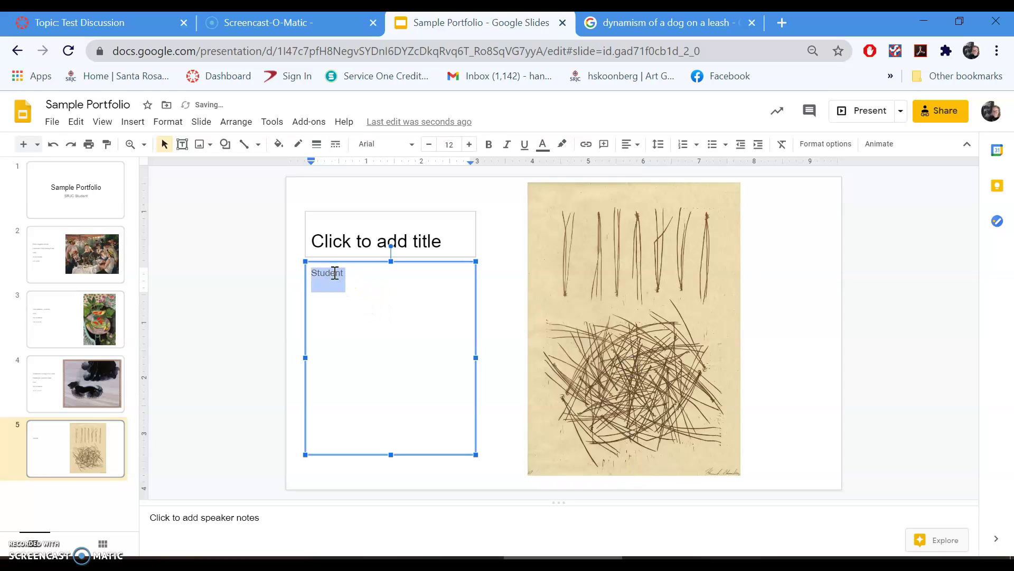
type("Hannah Skoonberg")
type("2010")
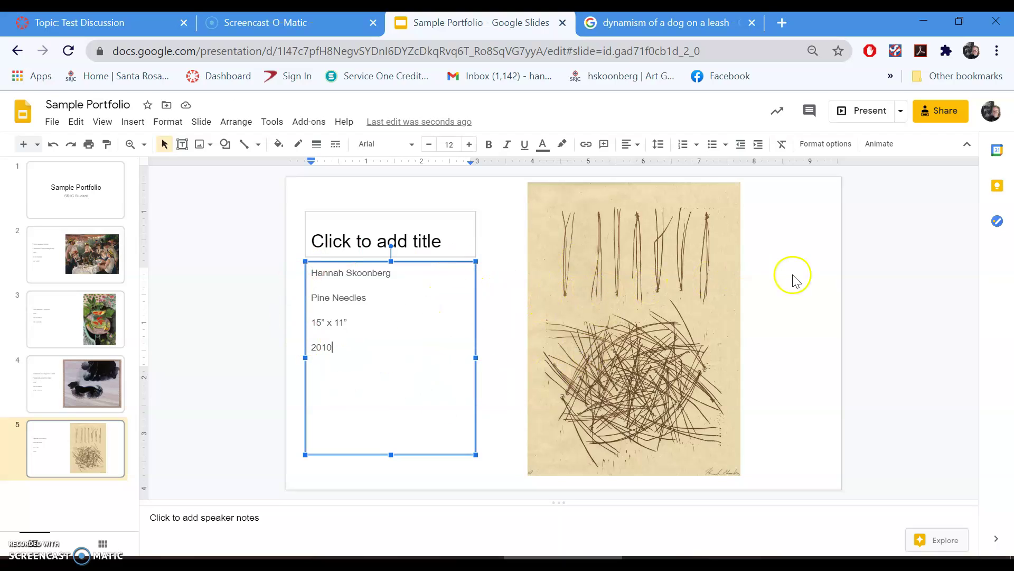
left_click(268, 339)
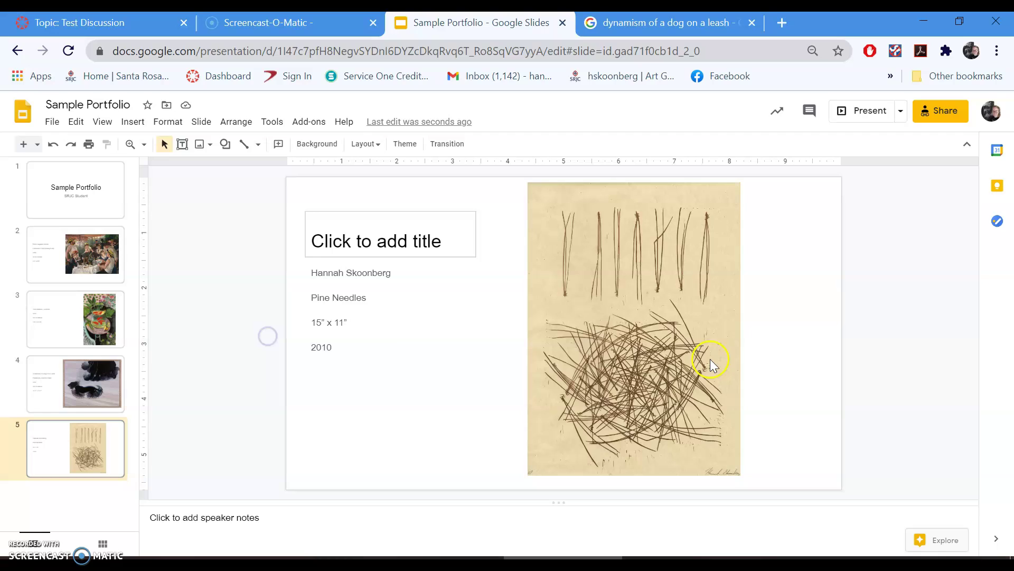
left_click(321, 212)
key("Delete")
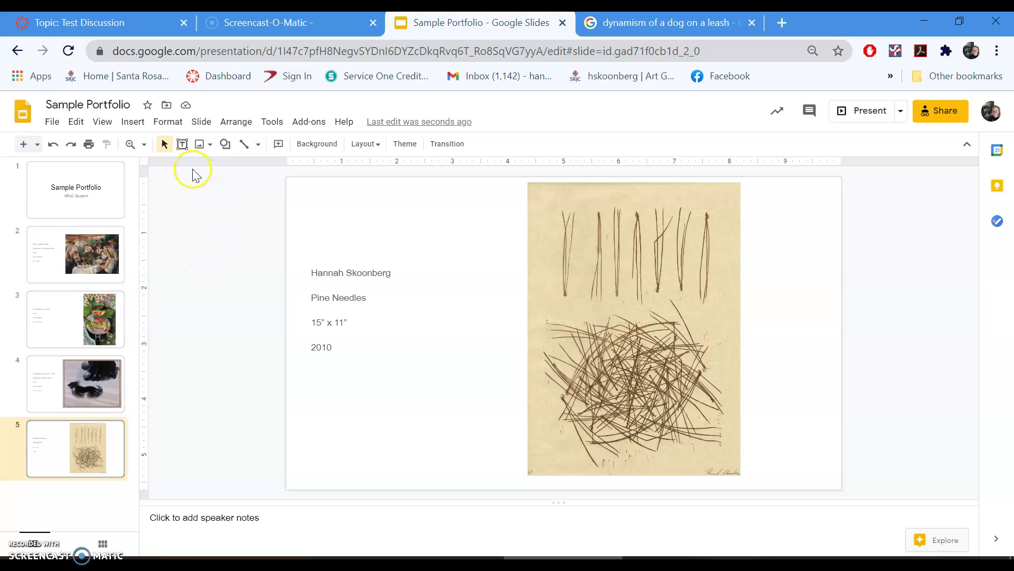
Open File > Publish to the web for the Sample Portfolio presentation.
left_click(52, 123)
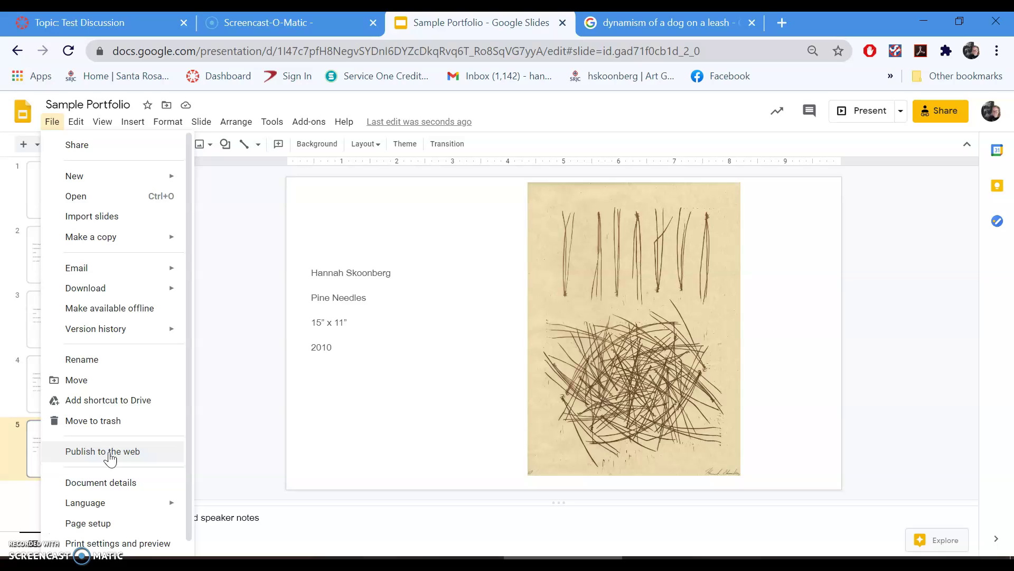
left_click(109, 454)
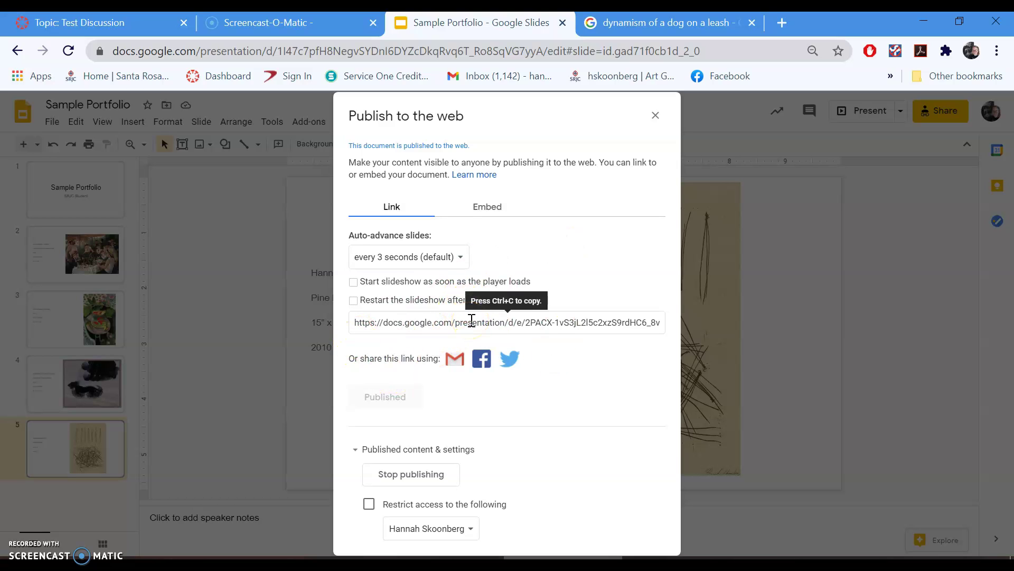
On the Embed tab, keep Medium (960x569) size and select the whole iframe code.
left_click(472, 207)
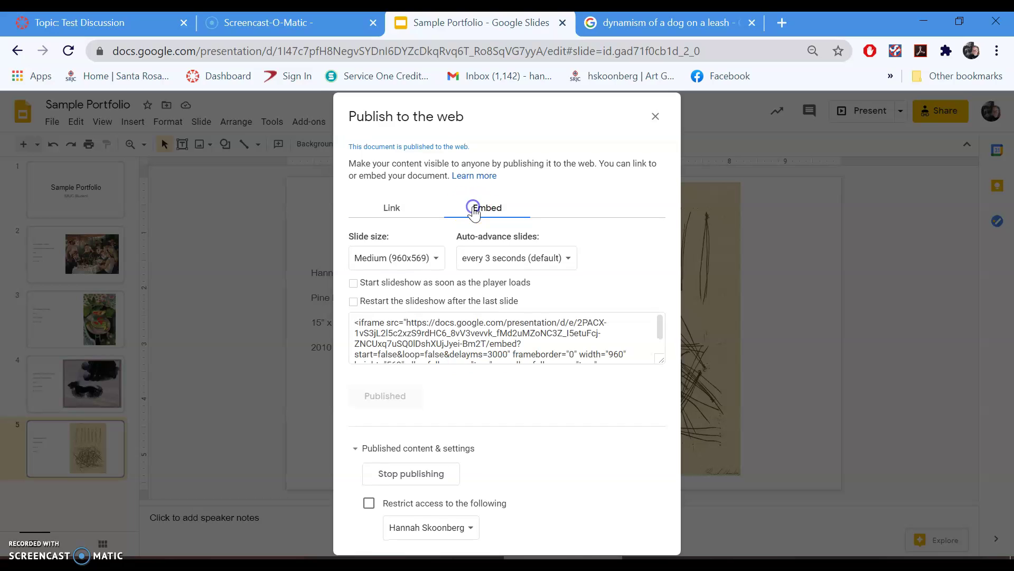
left_click(521, 335)
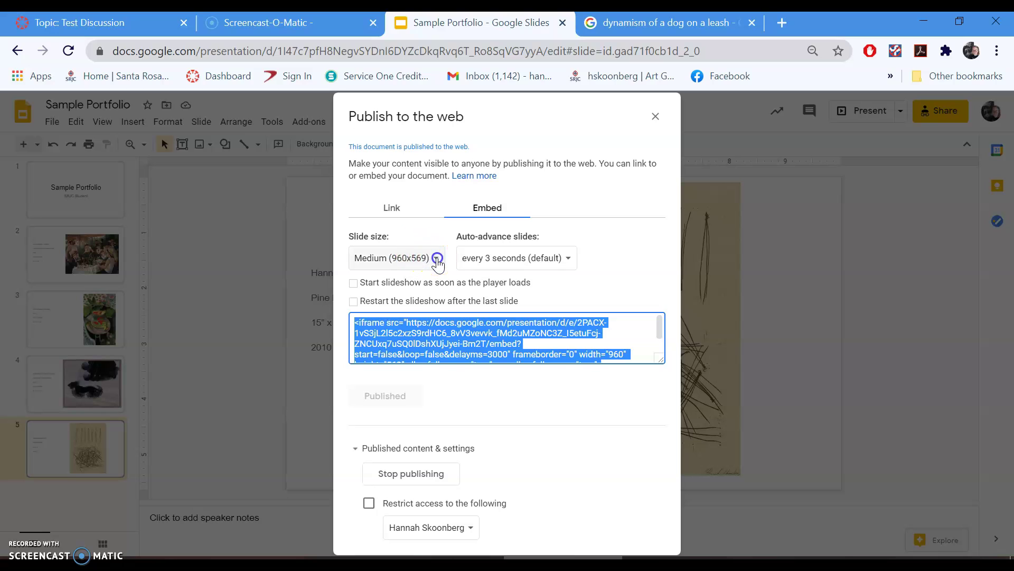
left_click(436, 261)
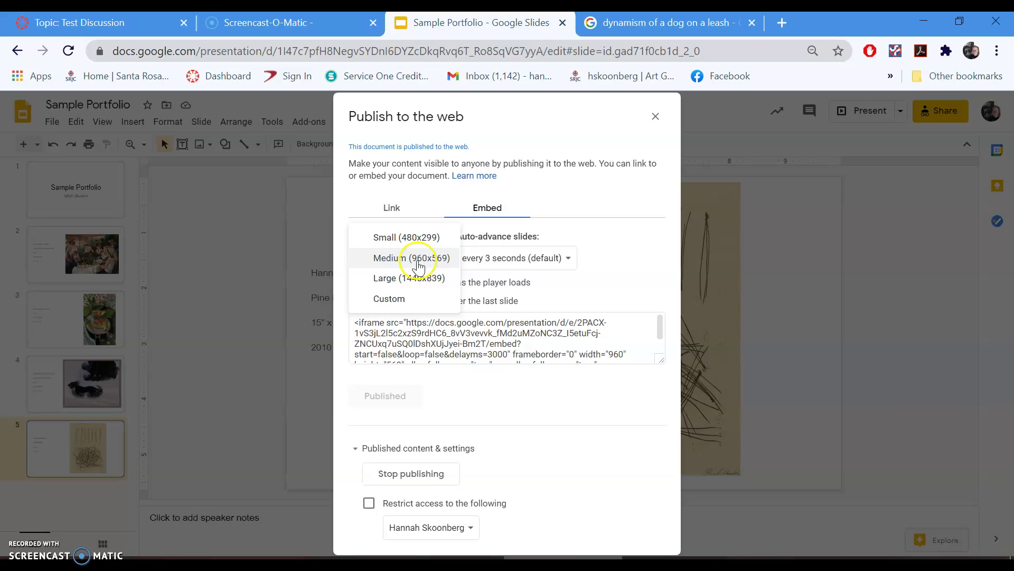
left_click(419, 264)
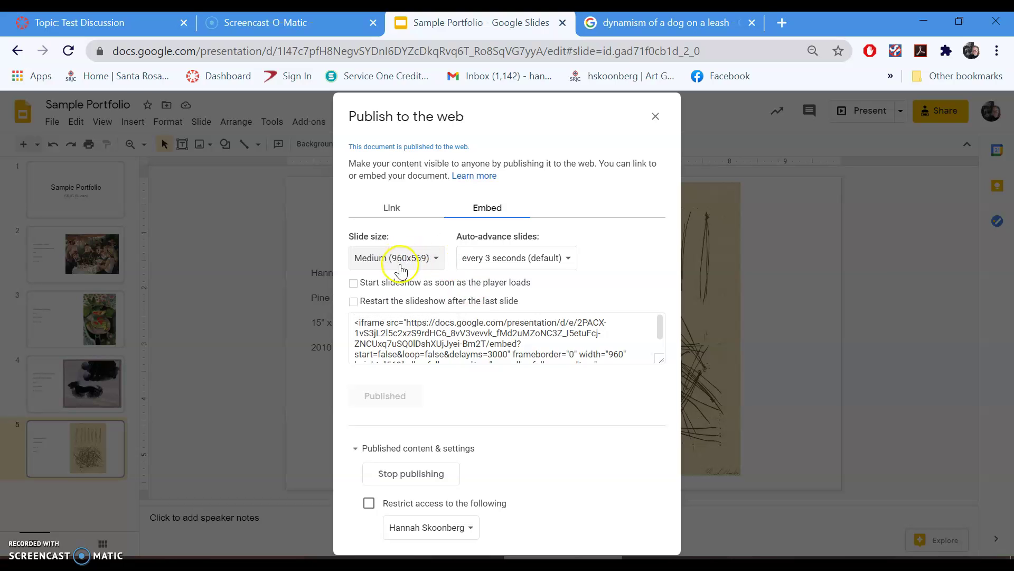
left_click(460, 349)
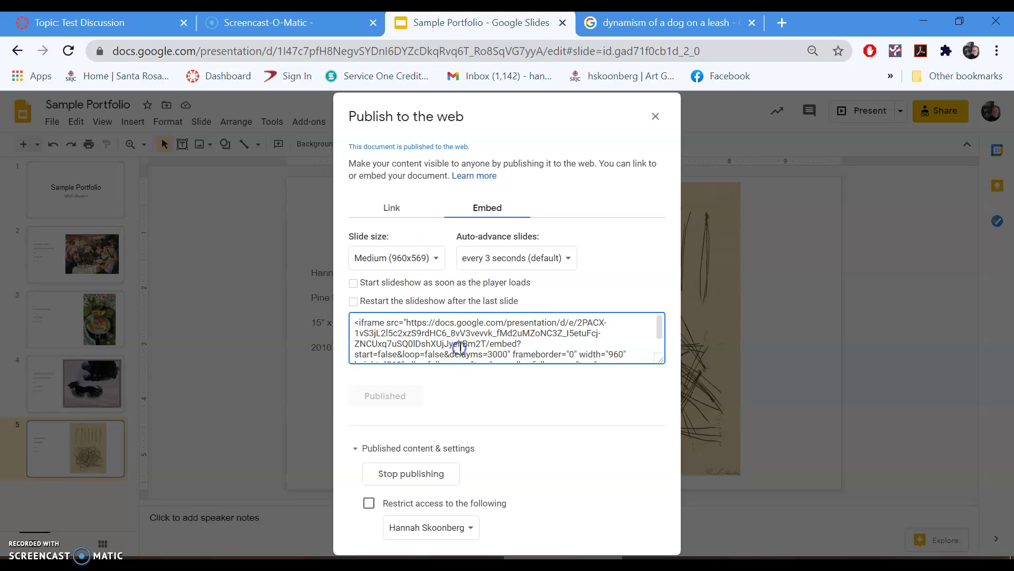
left_click(445, 333)
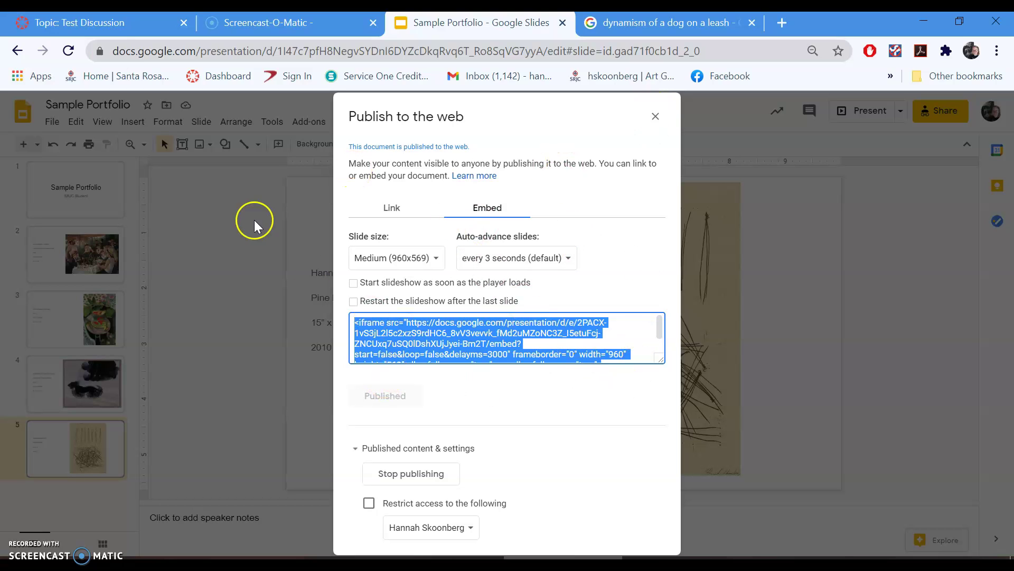
Switch to the Canvas Test Discussion browser tab.
left_click(115, 17)
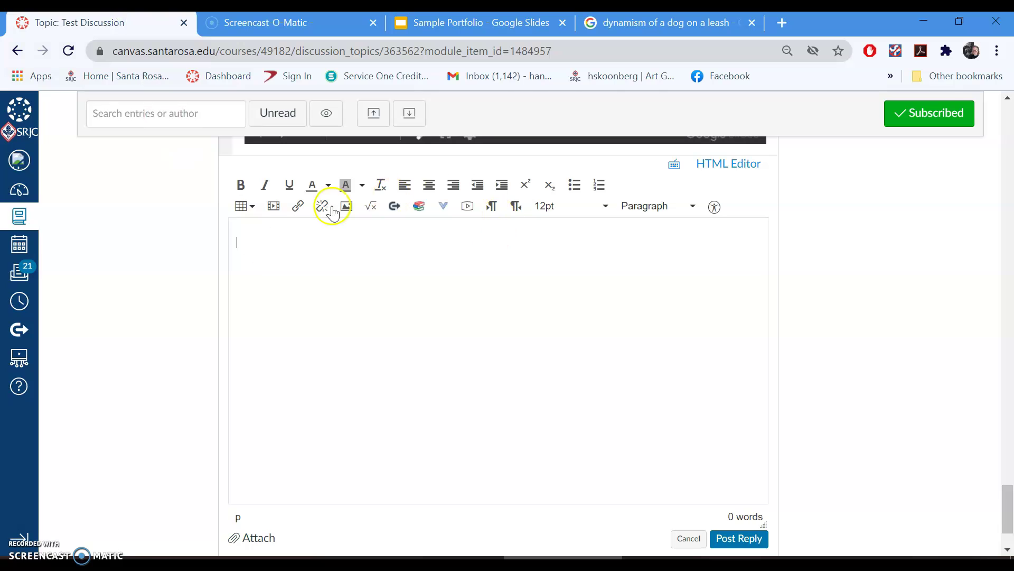
scroll(252, 255, "up", 2)
scroll(252, 255, "down", 1)
scroll(252, 256, "up", 2)
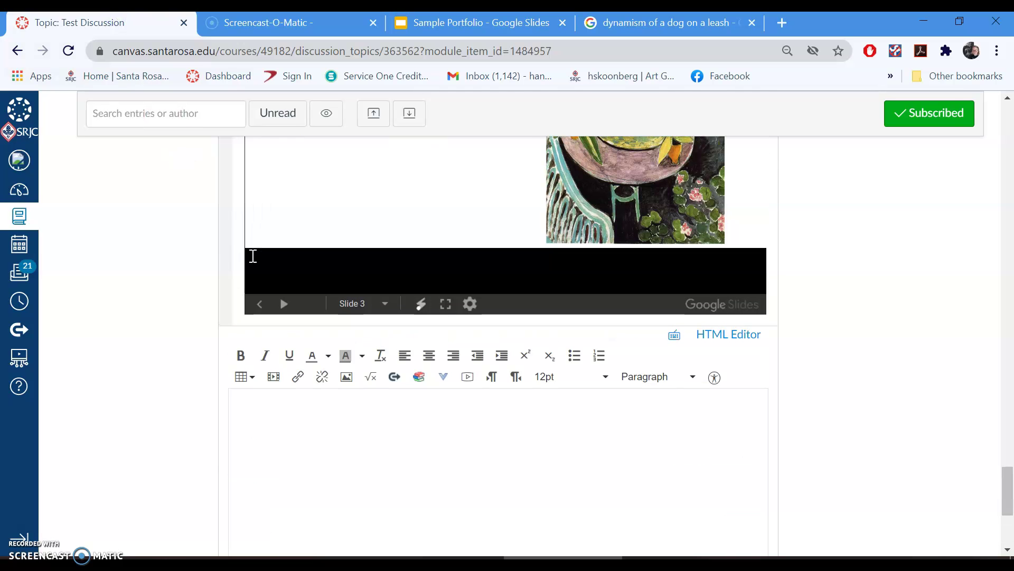
scroll(466, 398, "down", 2)
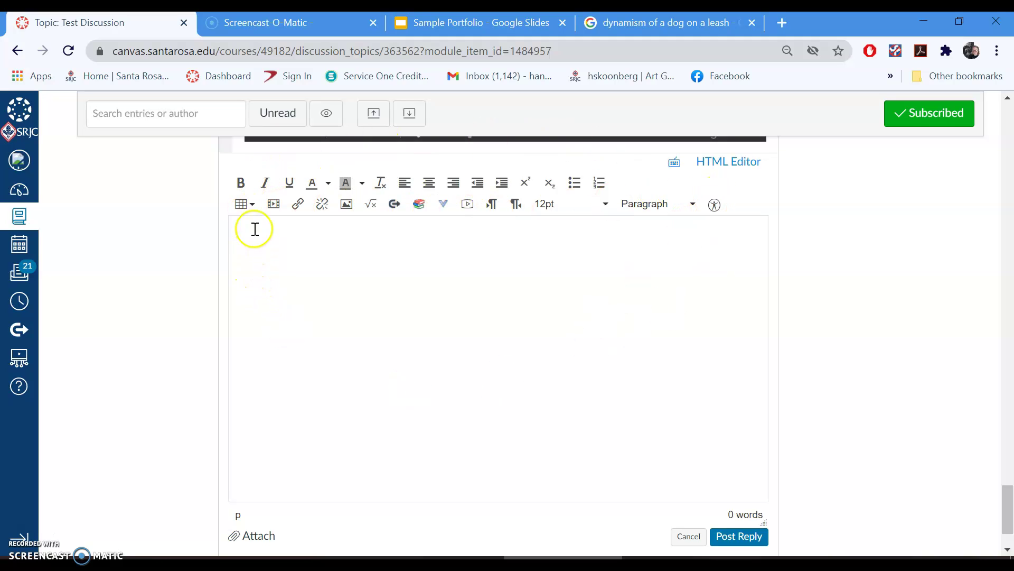
Paste the copied iframe code into the Insert/edit media Embed tab and confirm.
left_click(275, 211)
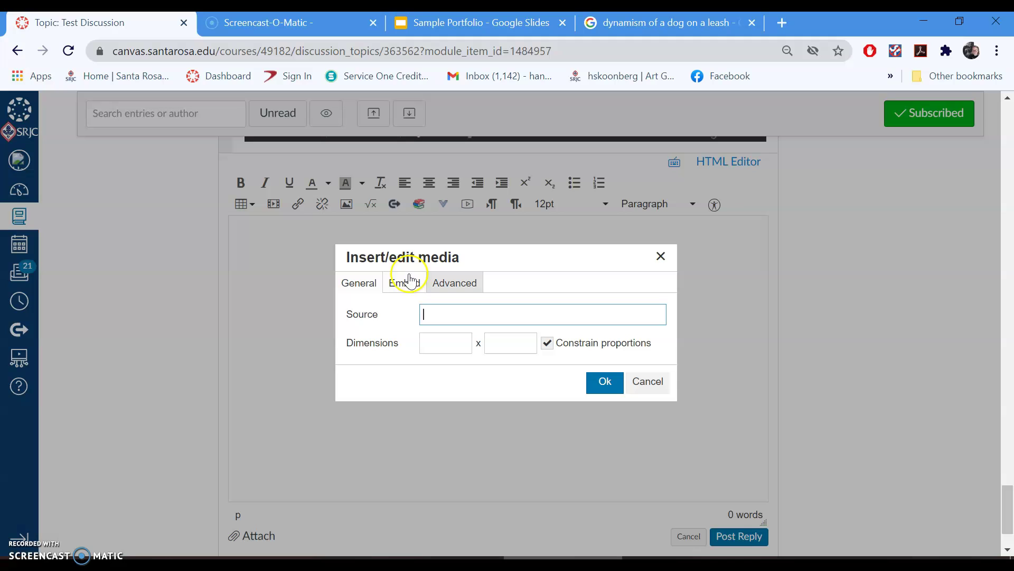
left_click(412, 286)
left_click(424, 327)
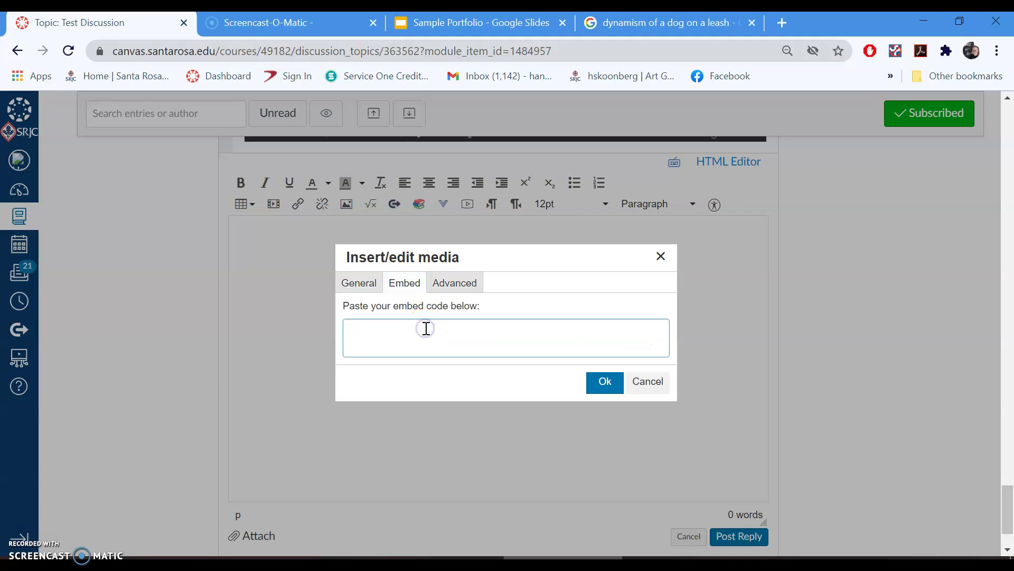
key("ctrl+v")
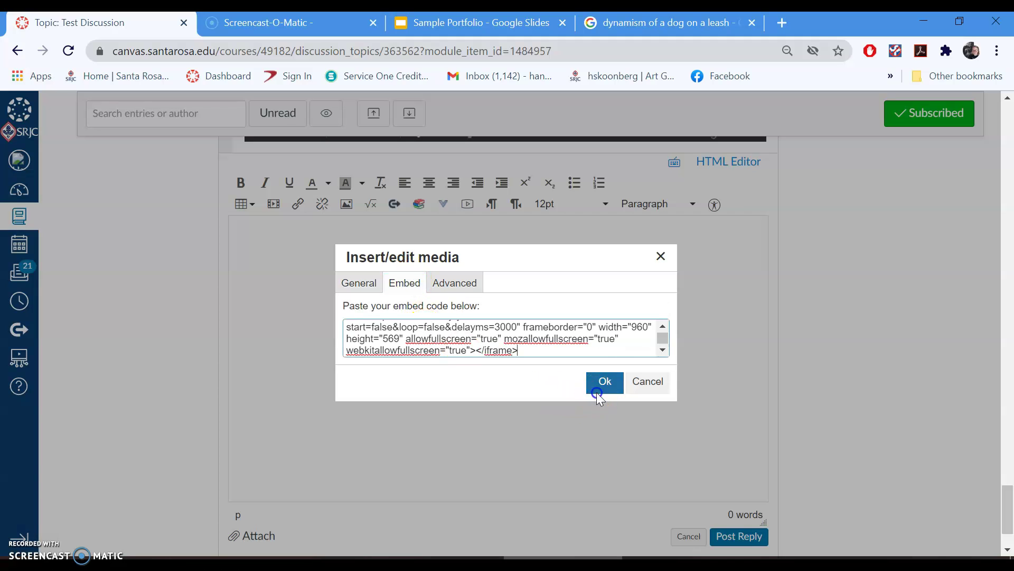
left_click(599, 388)
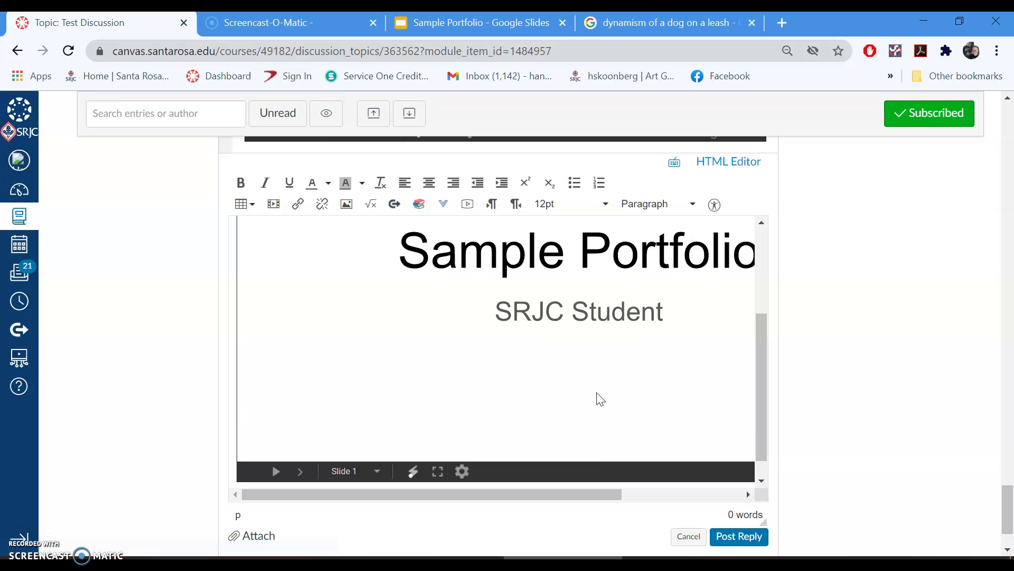
scroll(600, 399, "up", 2)
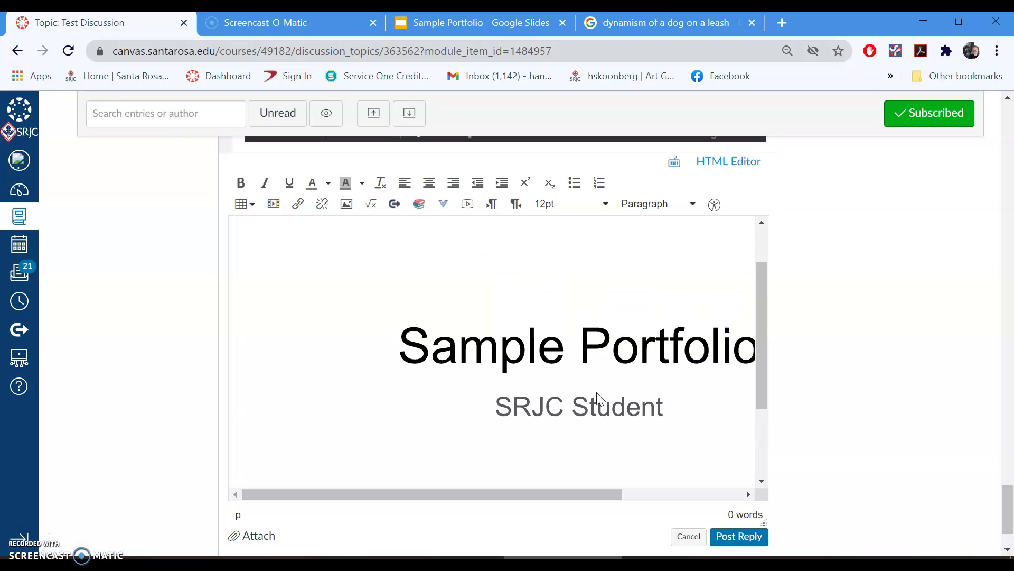
Post the reply, then step the embedded slideshow forward and back to Matisse's Goldfish.
left_click(739, 537)
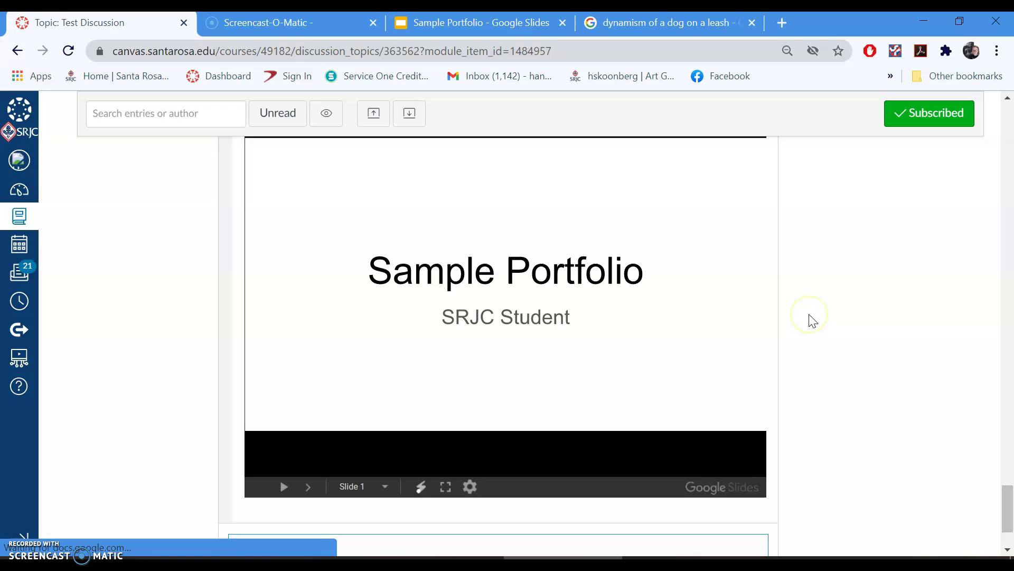
scroll(810, 320, "up", 2)
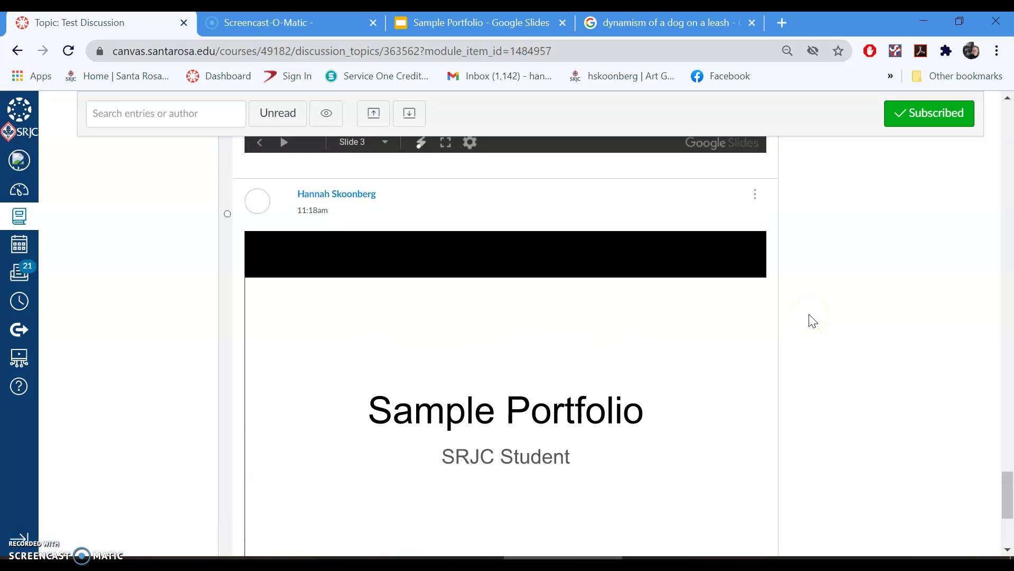
scroll(810, 320, "down", 2)
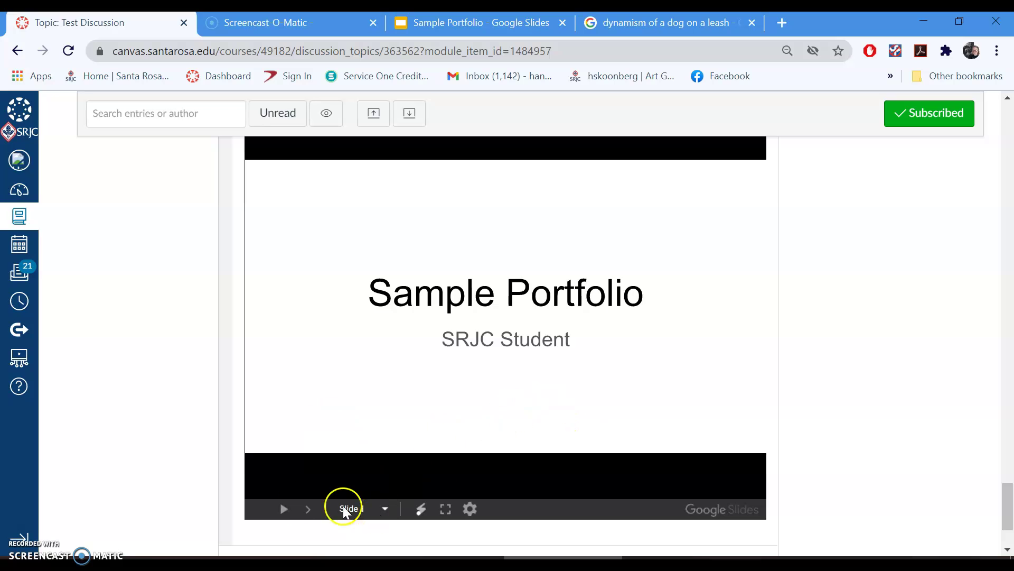
left_click(309, 509)
left_click(308, 508)
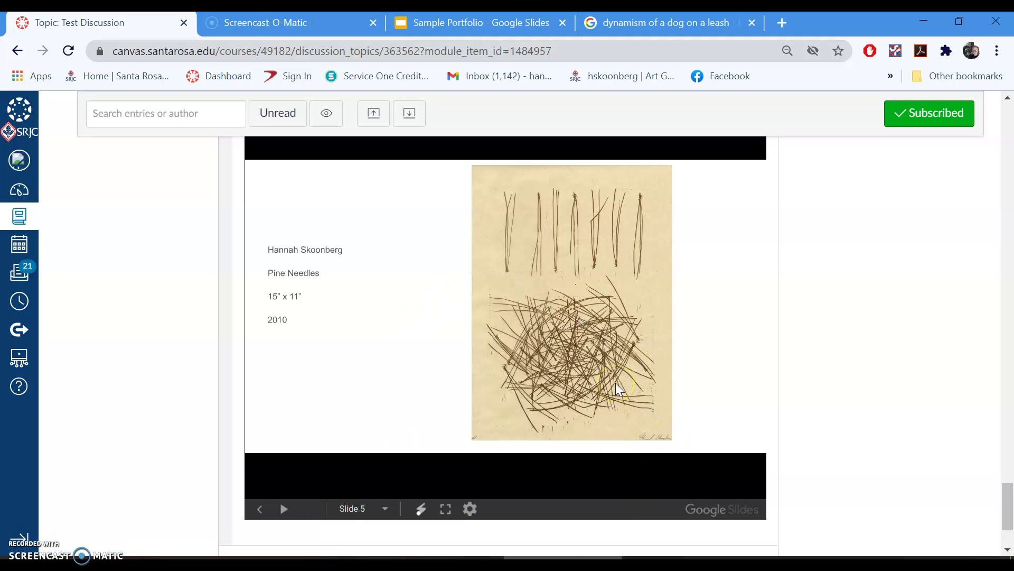
left_click(259, 508)
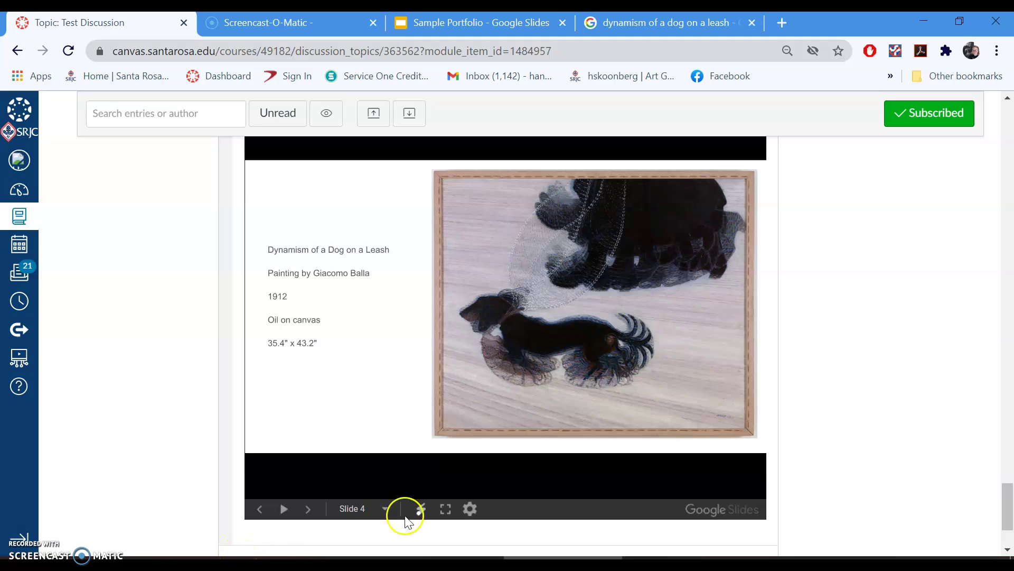
left_click(259, 509)
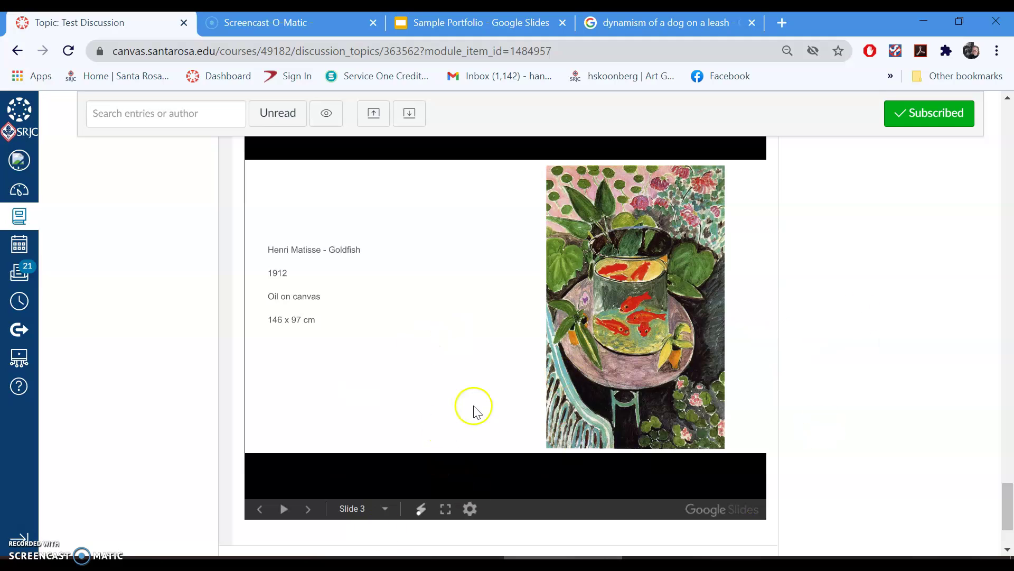
scroll(517, 436, "up", 1)
scroll(518, 443, "down", 1)
scroll(517, 442, "up", 1)
scroll(519, 442, "down", 1)
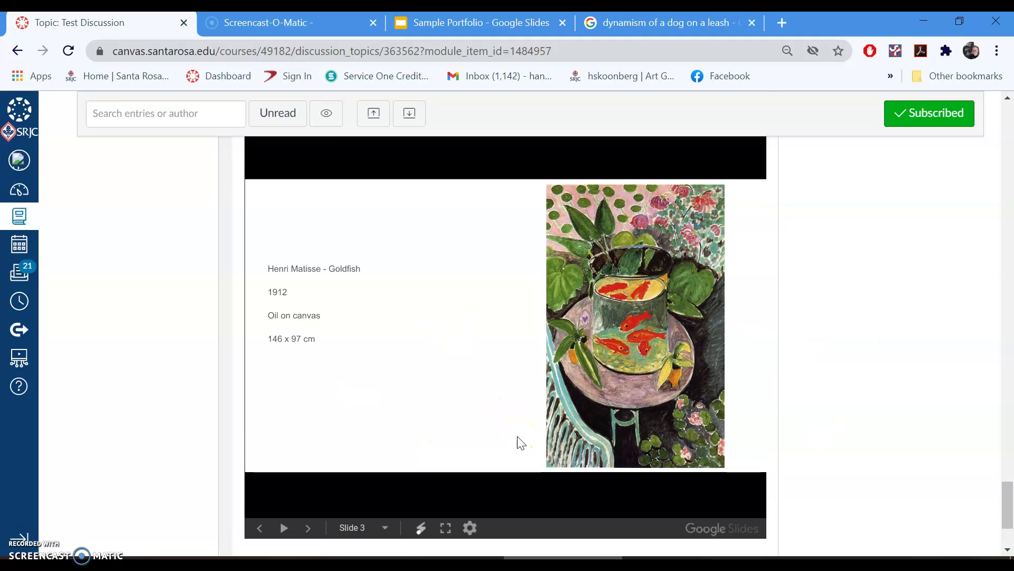